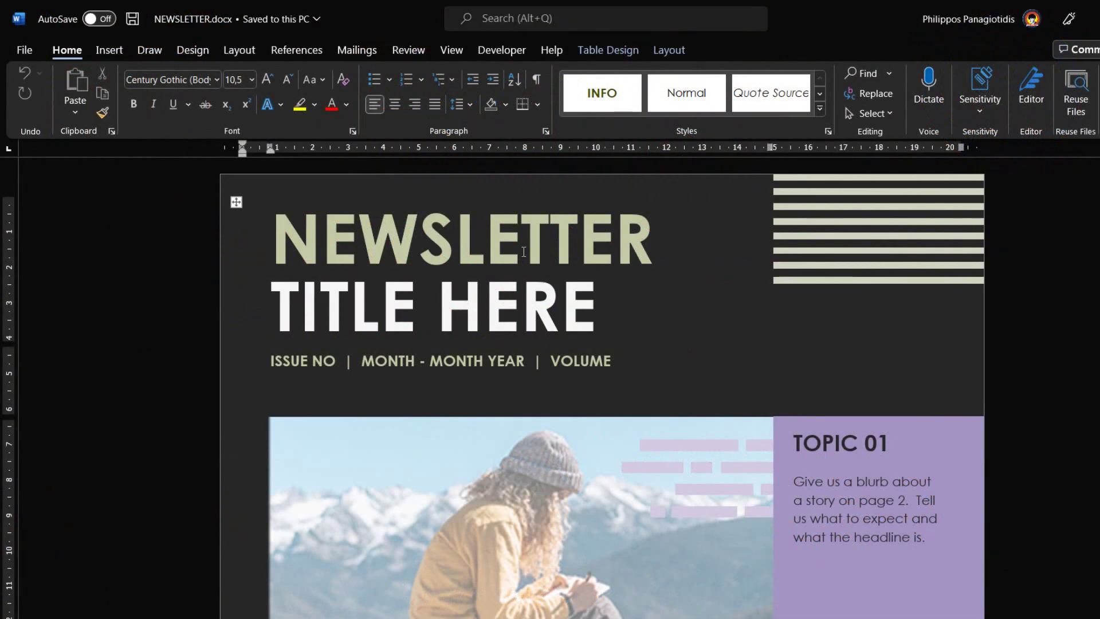
Step: Scroll through NEWSLETTER.docx, then drop down View > Switch Windows to show all three open documents
scroll(524, 252, "down", 7)
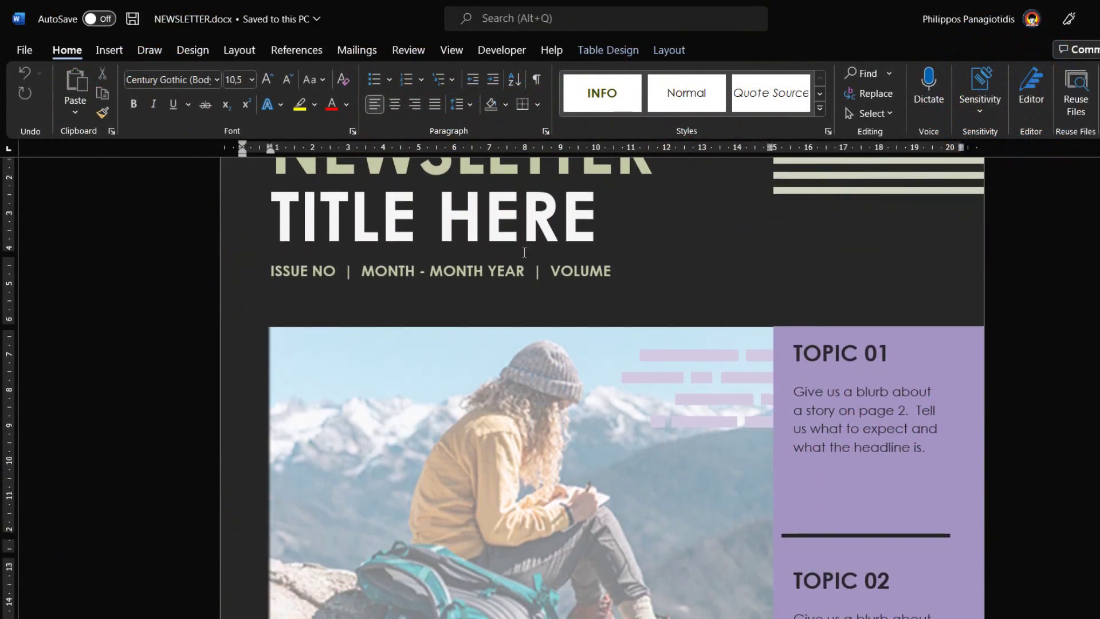
scroll(523, 253, "down", 8)
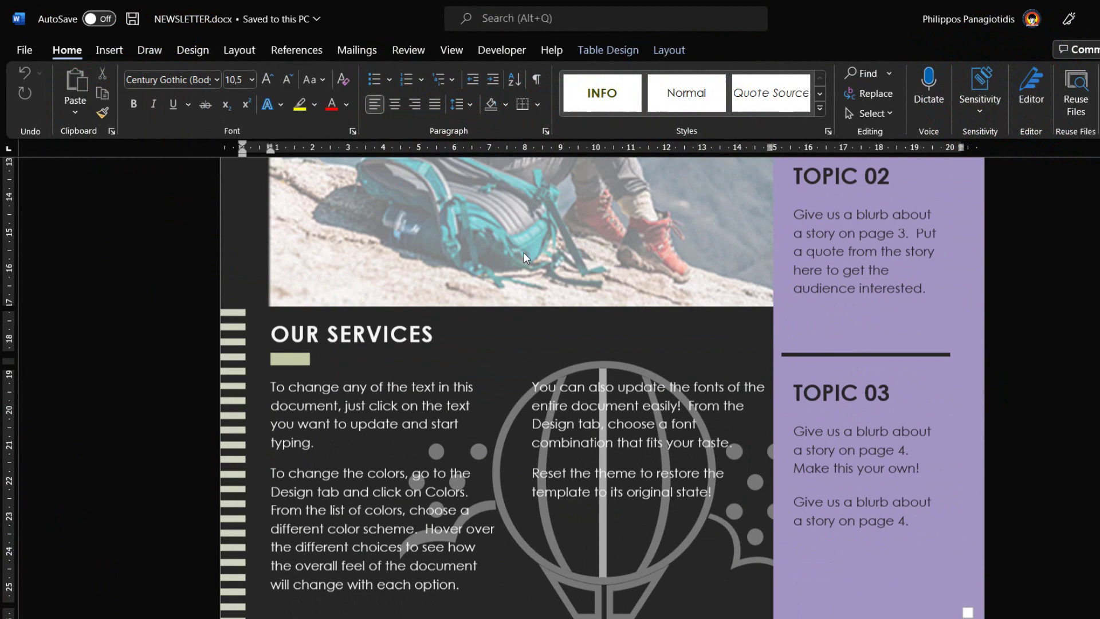
scroll(526, 253, "down", 5)
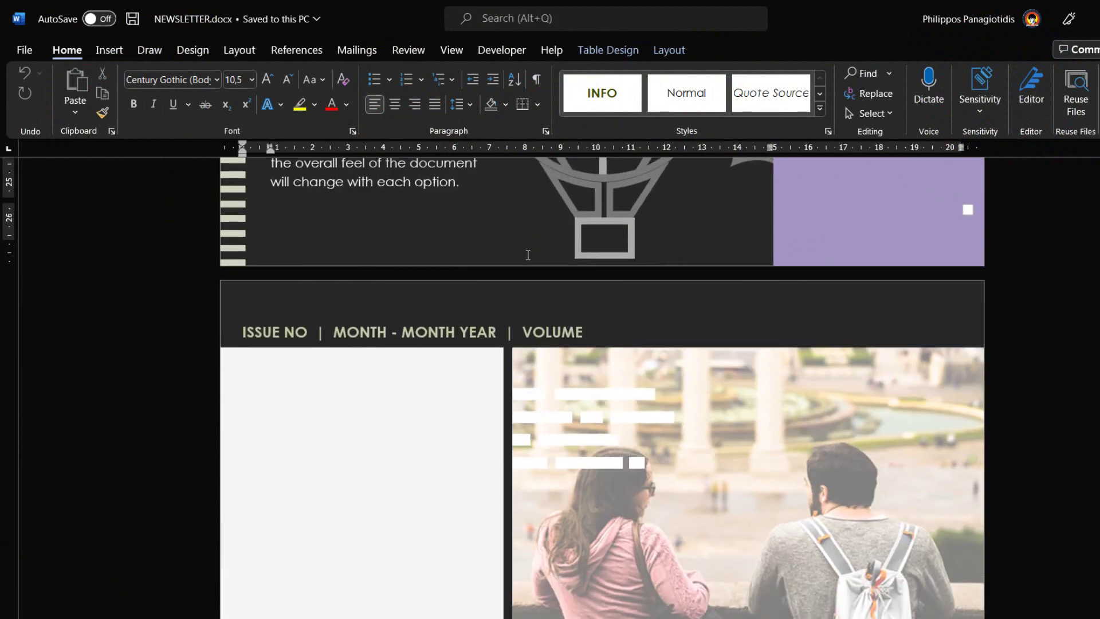
scroll(542, 283, "down", 7)
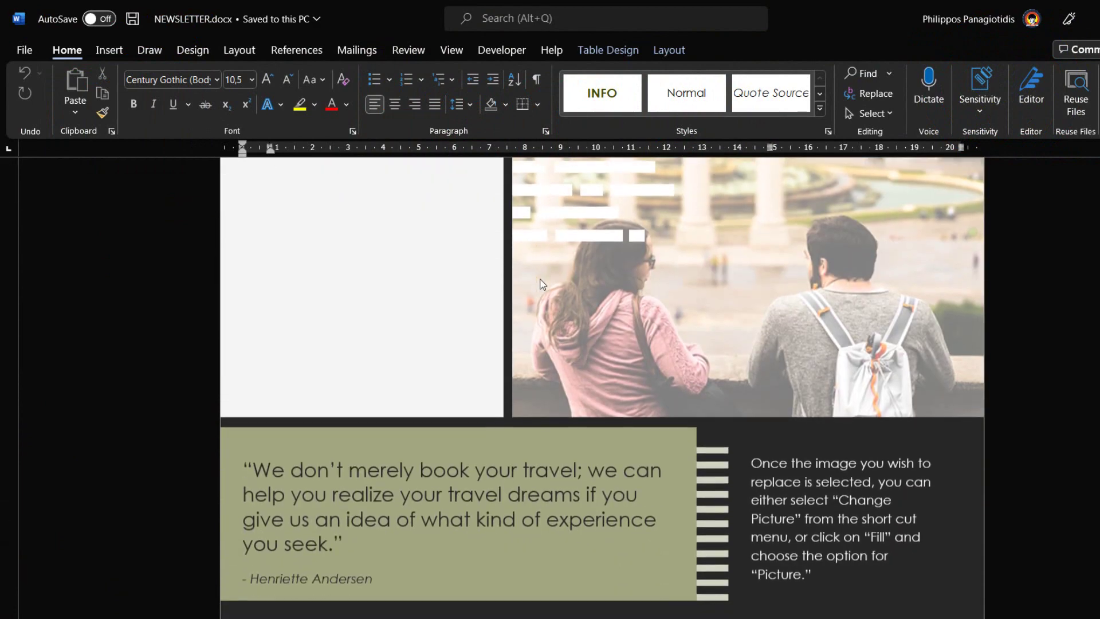
scroll(540, 279, "down", 1)
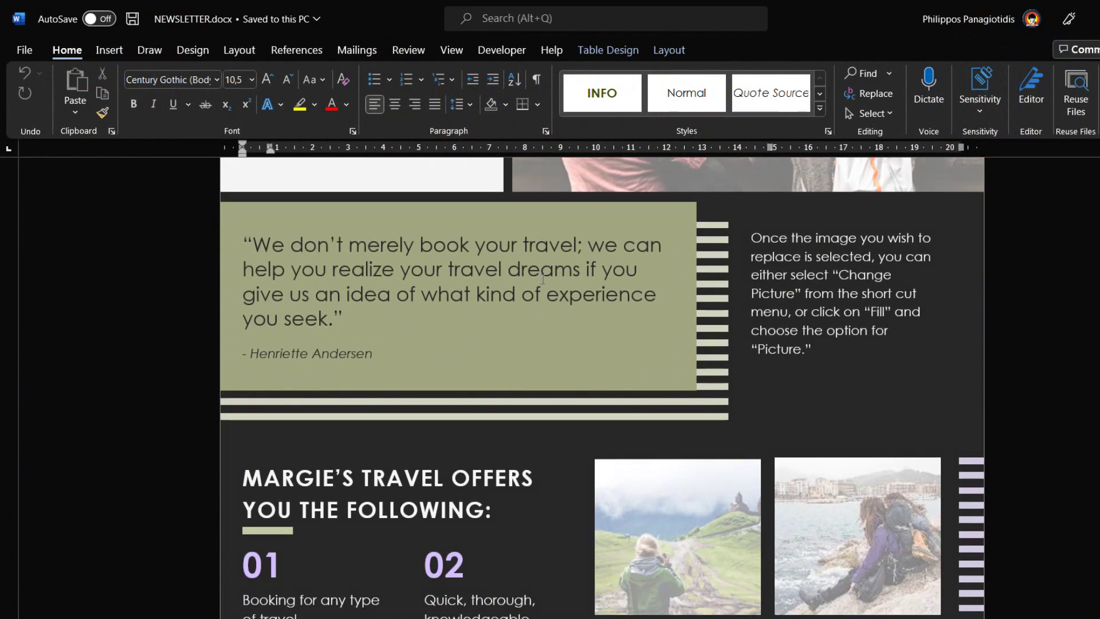
scroll(542, 279, "up", 7)
scroll(543, 278, "up", 8)
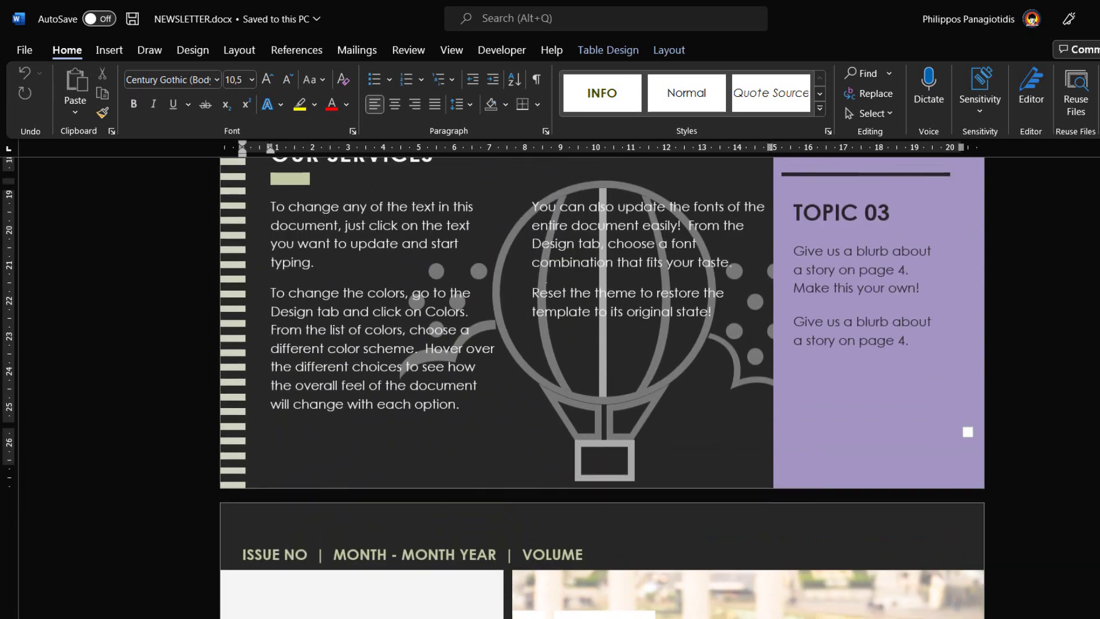
scroll(544, 277, "up", 5)
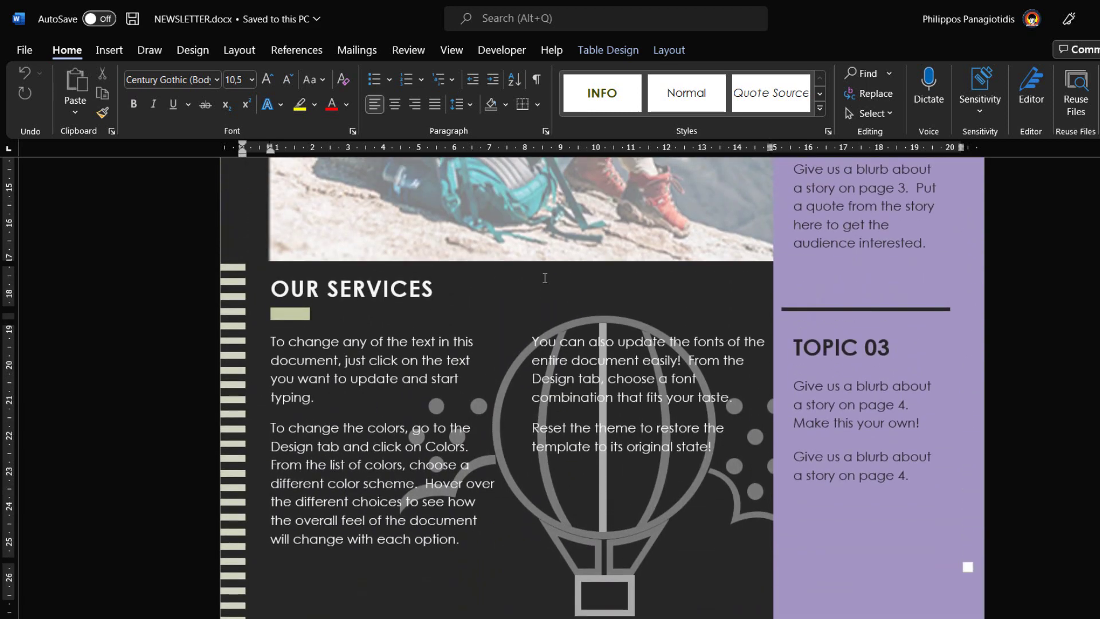
scroll(545, 278, "up", 4)
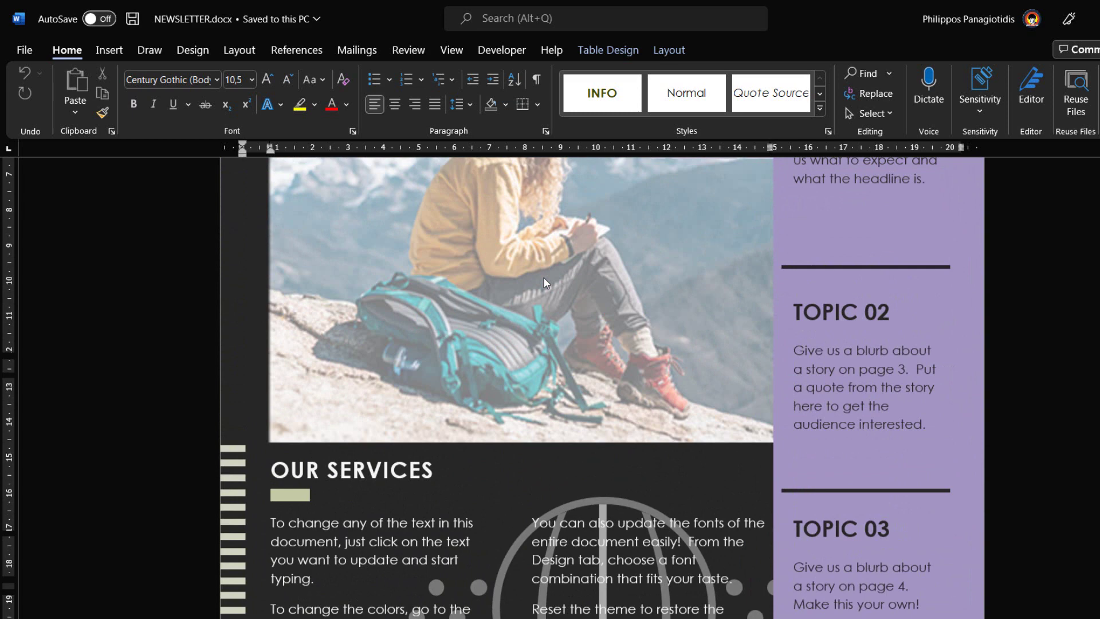
scroll(544, 277, "up", 2)
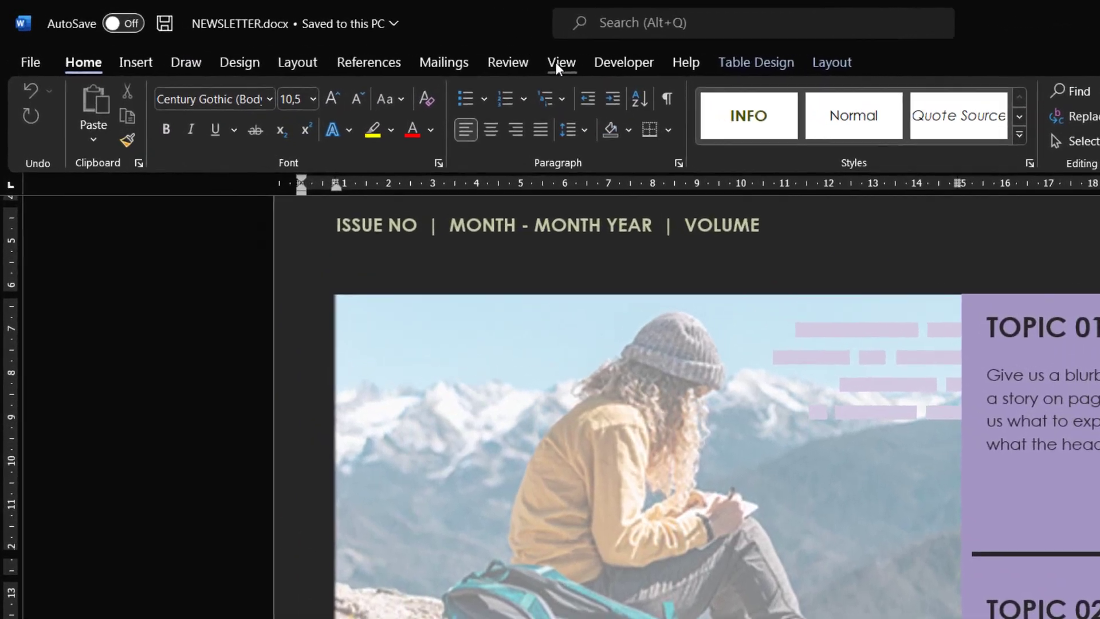
left_click(556, 62)
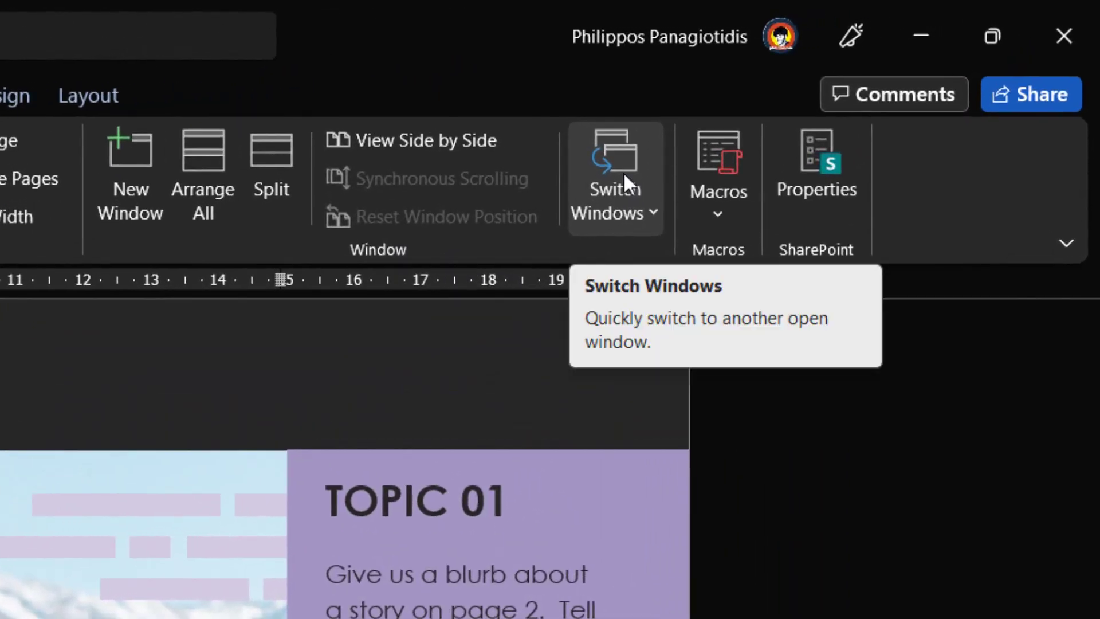
left_click(626, 212)
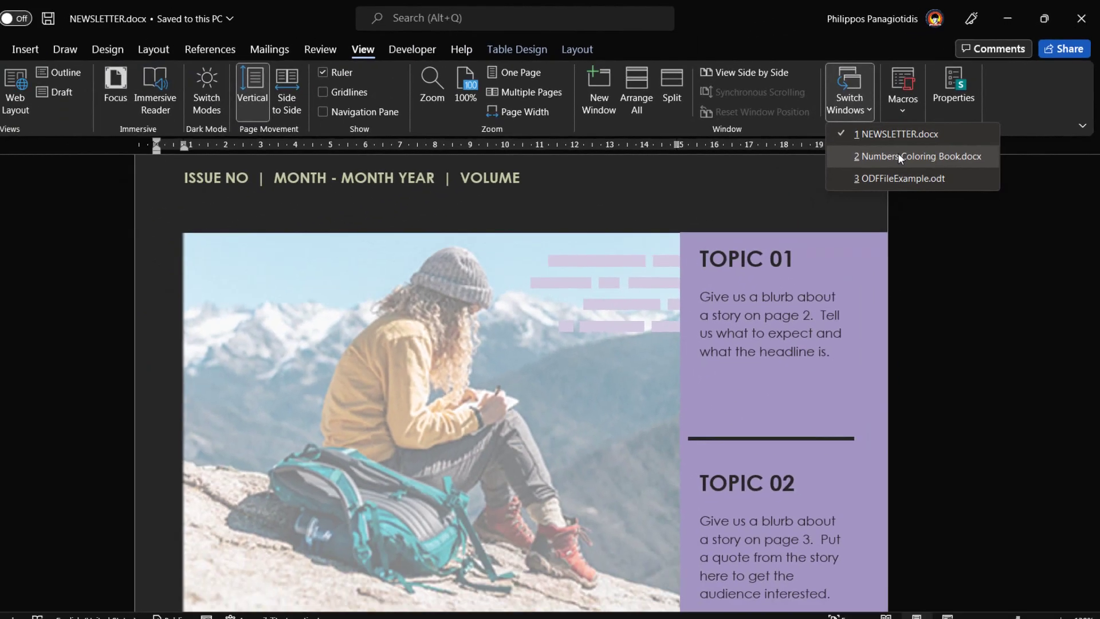
Step: Switch to Numbers Coloring Book.docx, then use Switch Windows again to go to ODFFileExample.odt
left_click(785, 244)
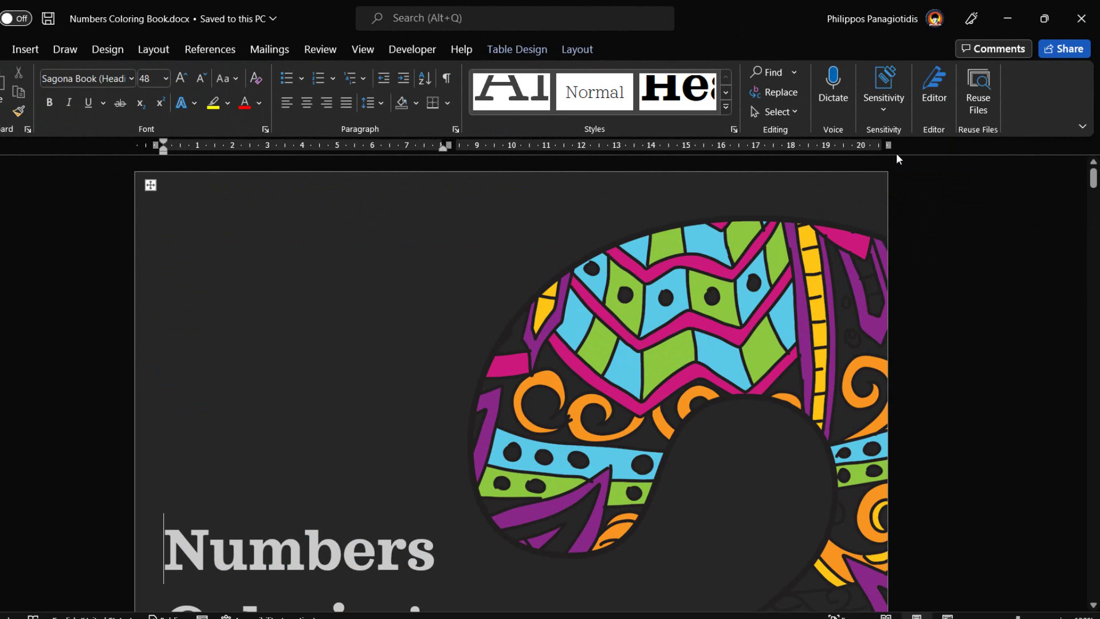
left_click(374, 50)
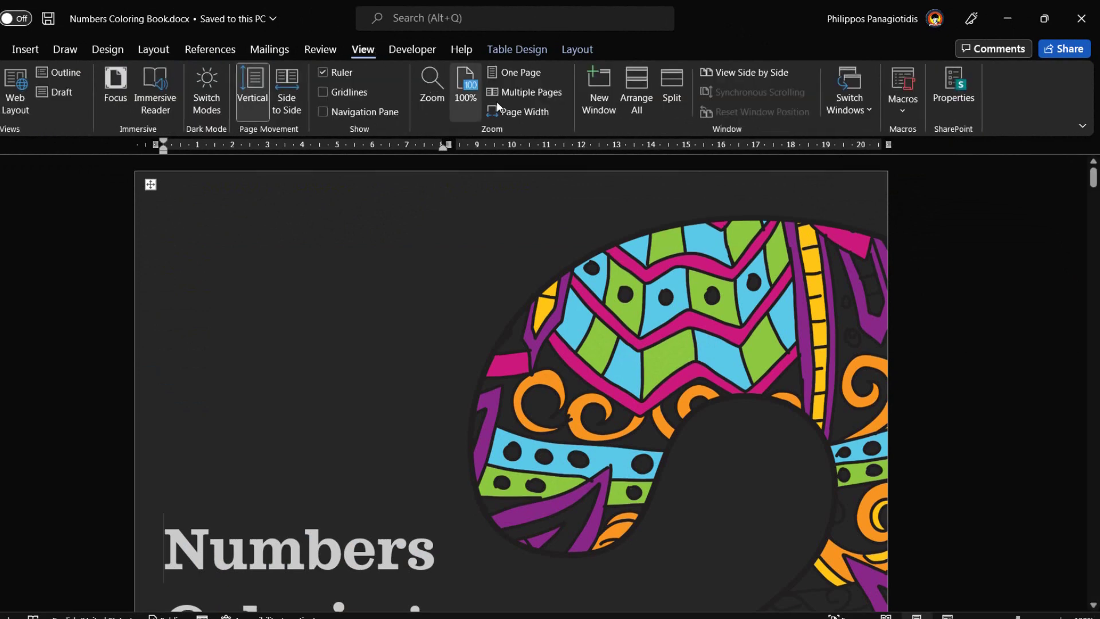
left_click(859, 108)
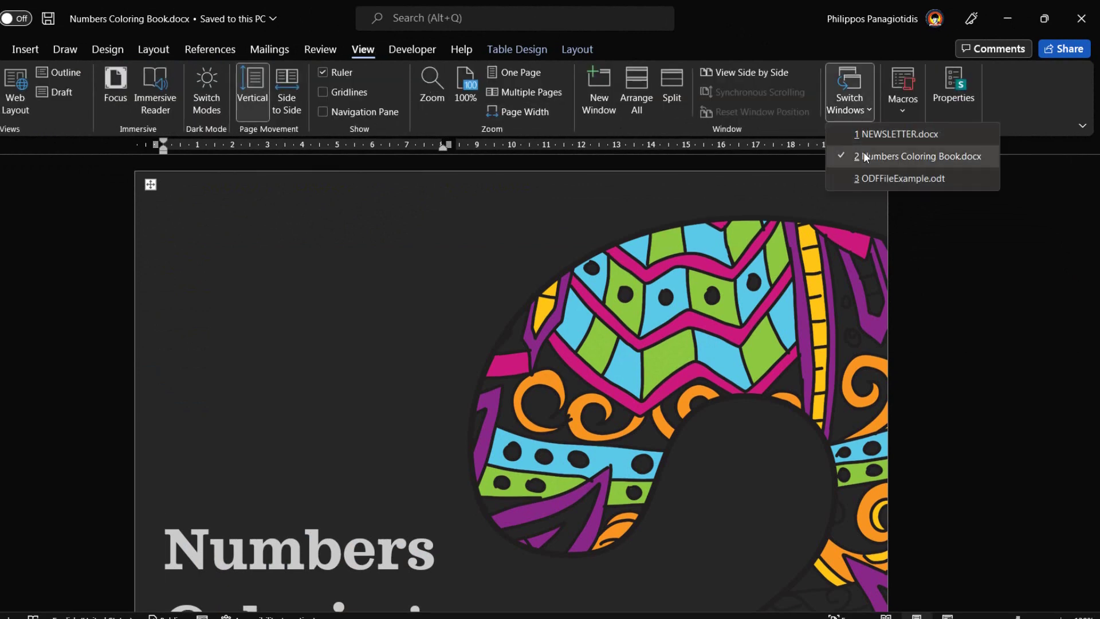
left_click(869, 173)
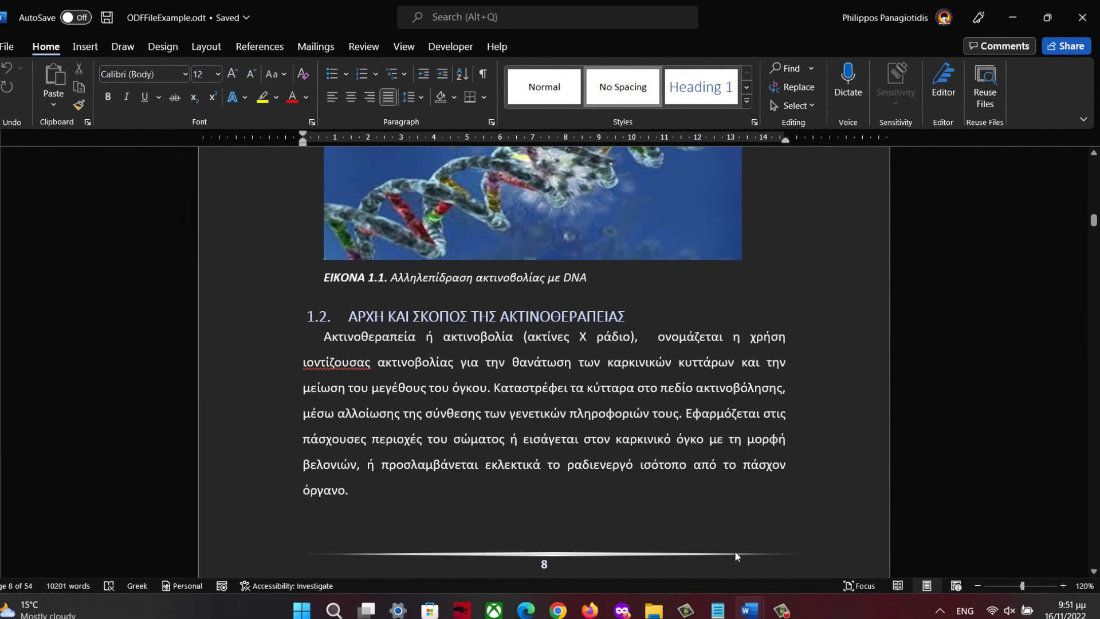
Step: Bring ODFFileExample.odt forward from the Word taskbar thumbnails and place the cursor at its 1.2 heading
mouse_move(751, 612)
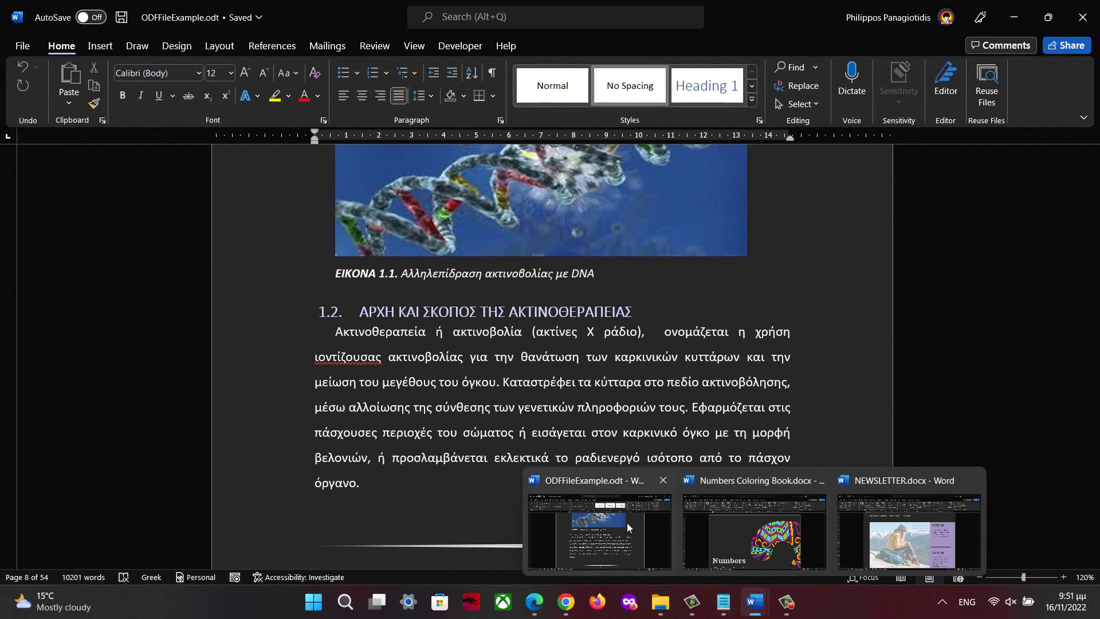
mouse_move(751, 533)
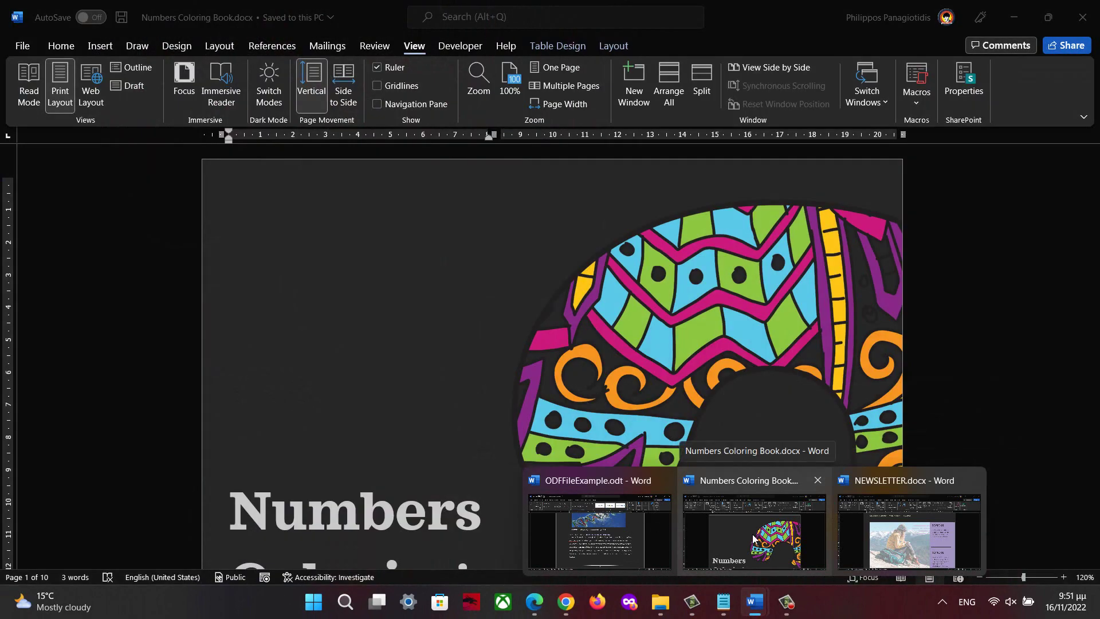
mouse_move(865, 532)
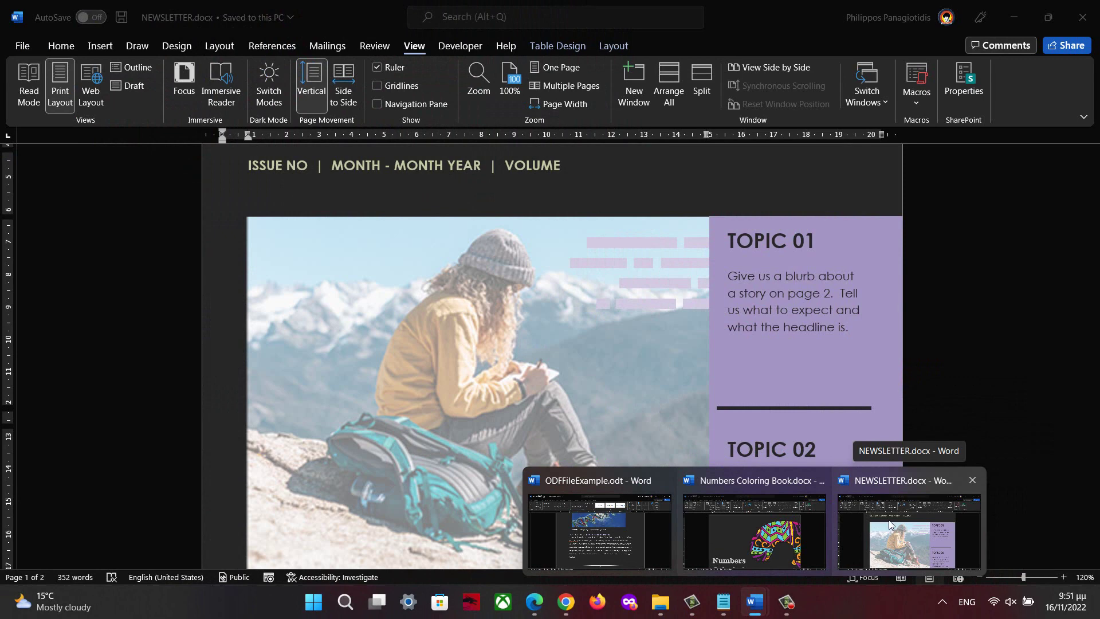
mouse_move(795, 513)
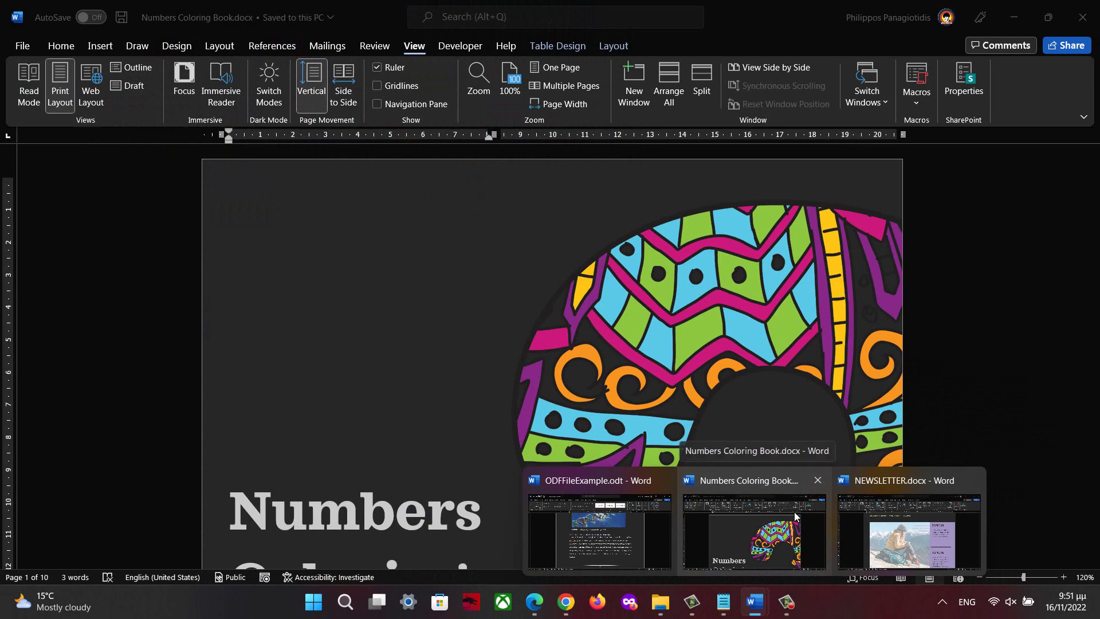
mouse_move(623, 525)
left_click(600, 532)
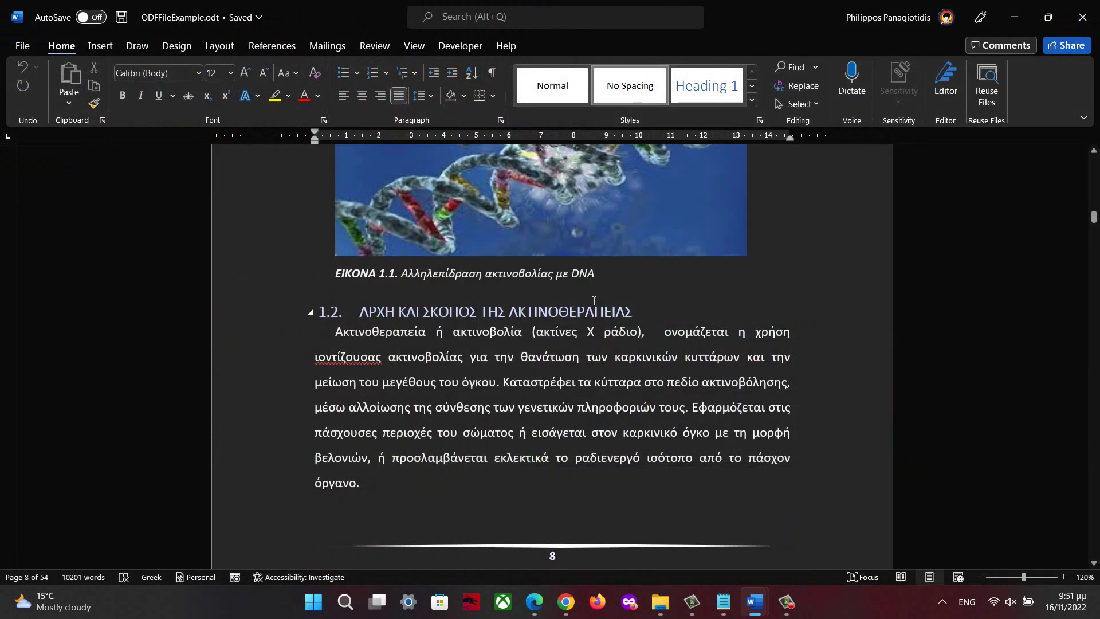
left_click(594, 301)
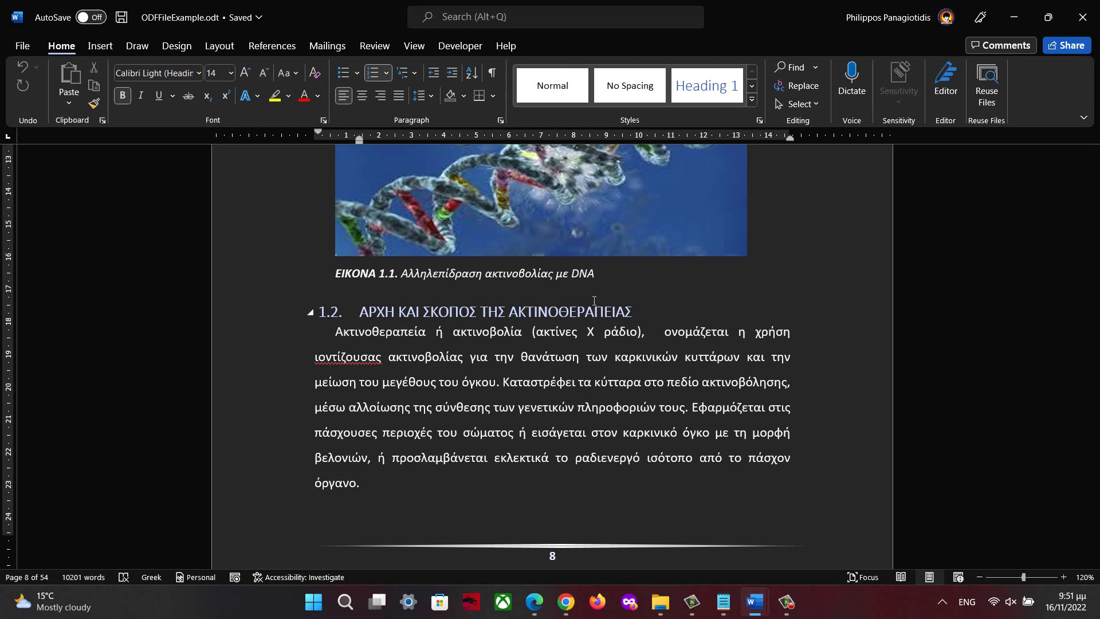
Step: Cycle with Alt+Tab through all open windows: Camtasia Studio, Edge, Notepad notes and the Word documents
key("alt+Tab")
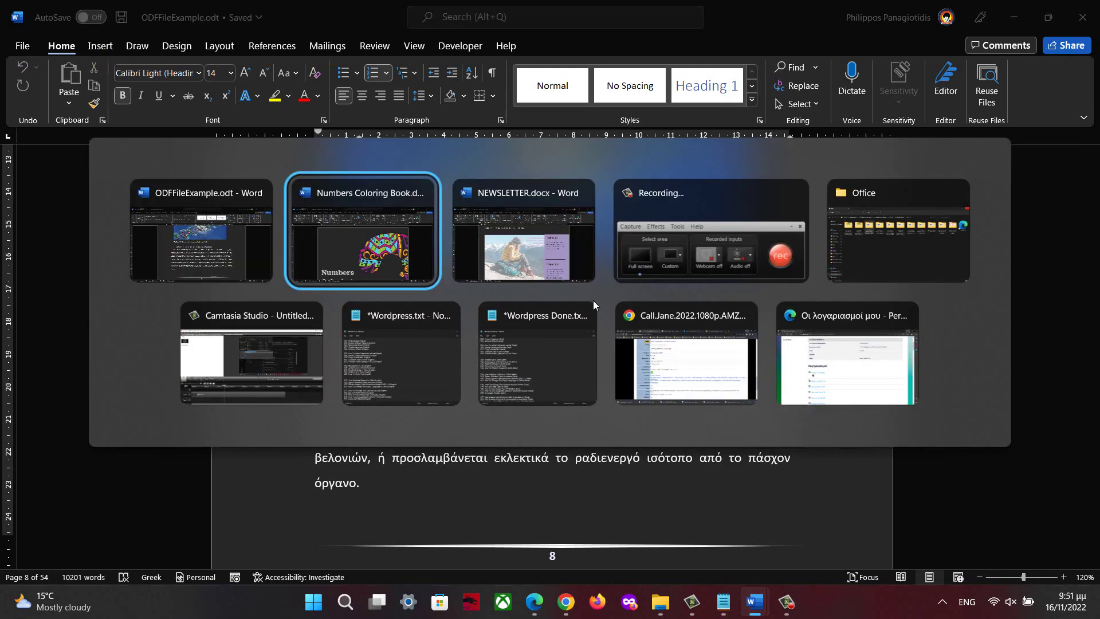
key("alt+Tab")
key("alt+Tab")
key("alt+Tab")
key("alt+Tab")
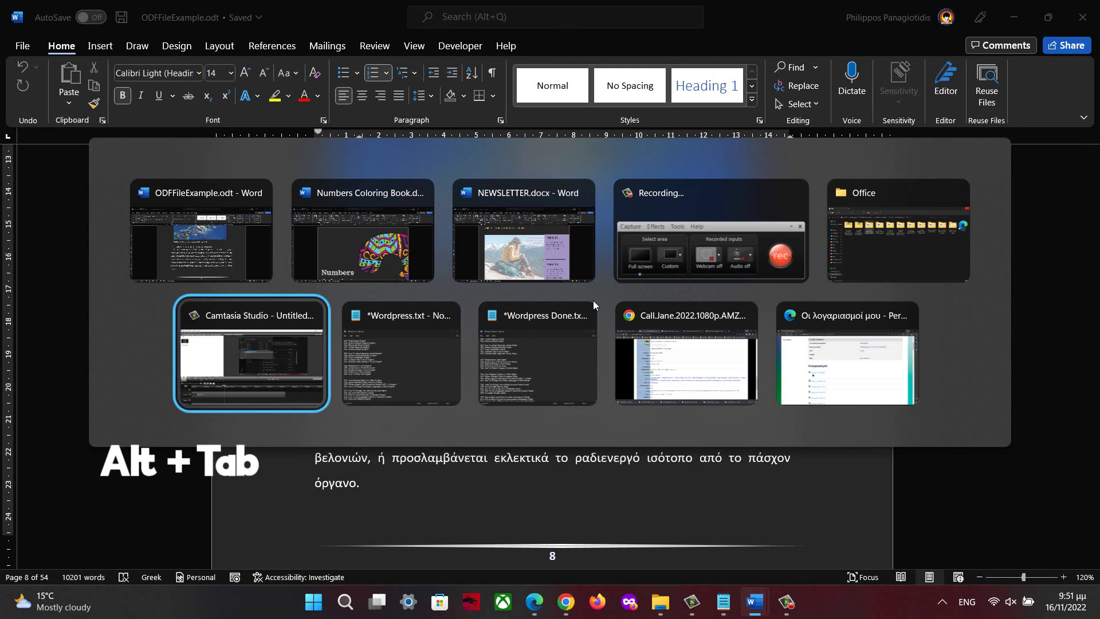
key("alt+Tab")
key("alt+Tab")
key("alt+Tab")
key("alt+Tab")
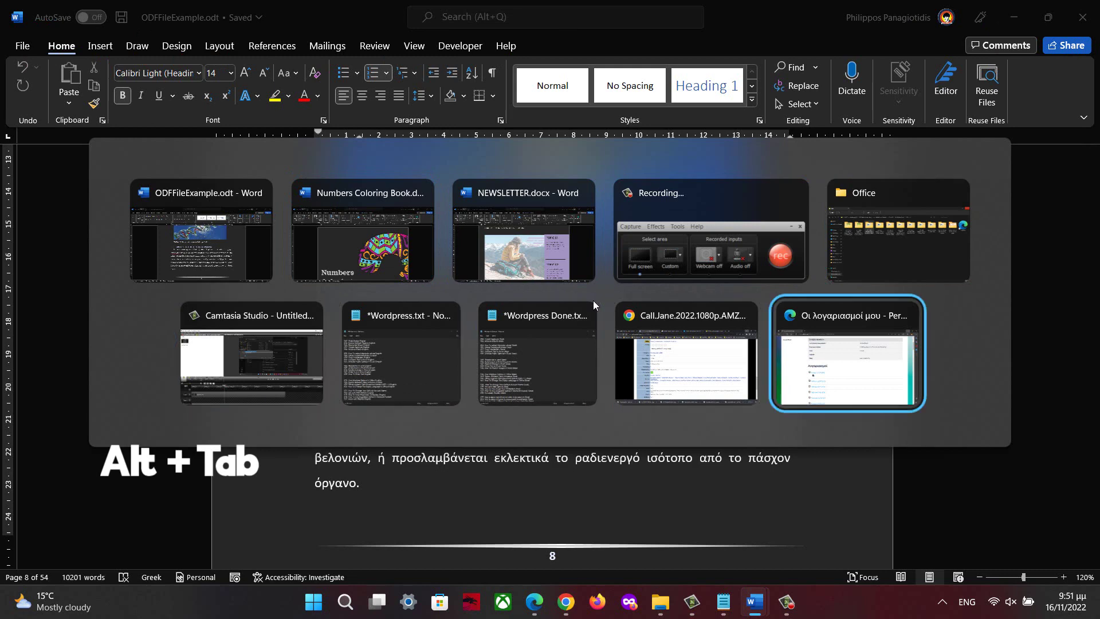
key("alt+Tab")
key("alt+Tab")
key("alt+Tab")
key("alt+Tab")
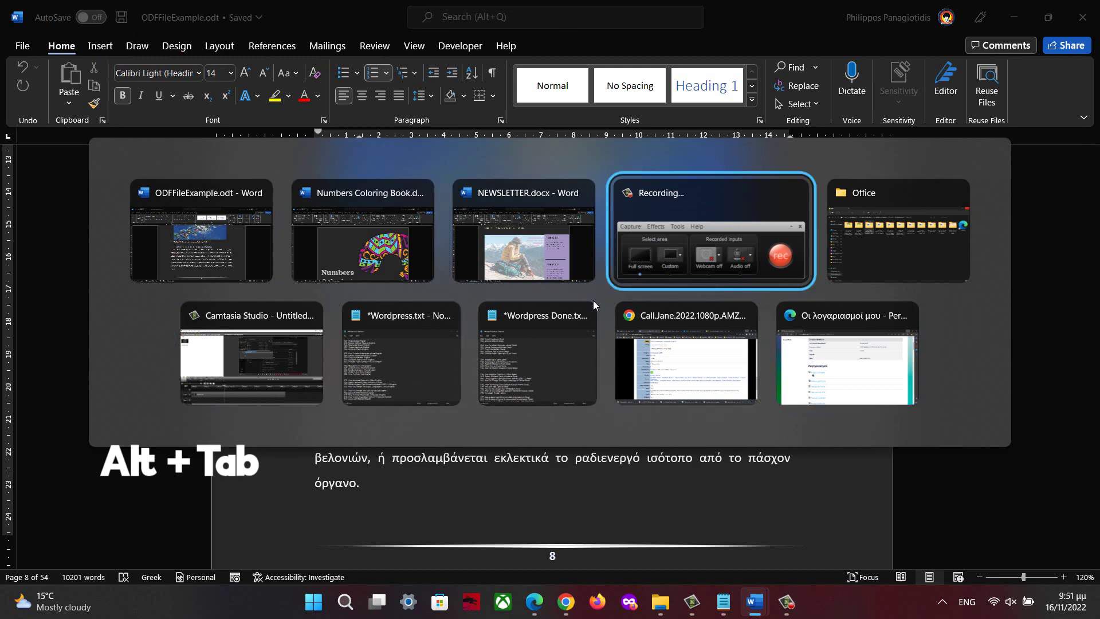
key("alt+Tab")
key("alt+Tab")
key("alt+Tab")
key("alt+Tab")
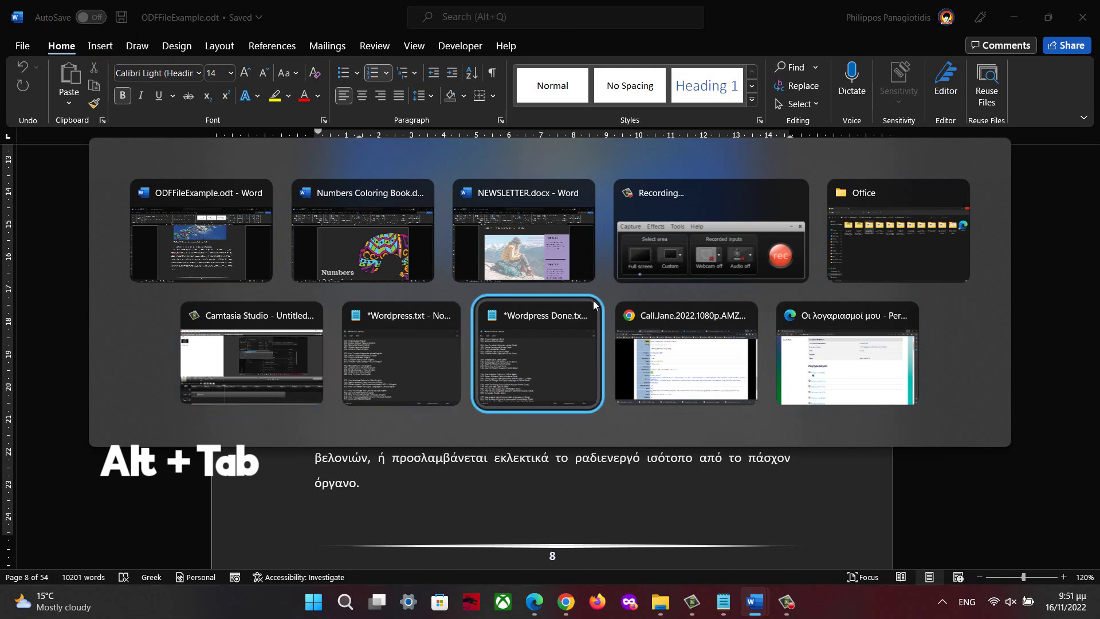
key("alt+Tab")
key("alt+Tab")
key("alt+Tab")
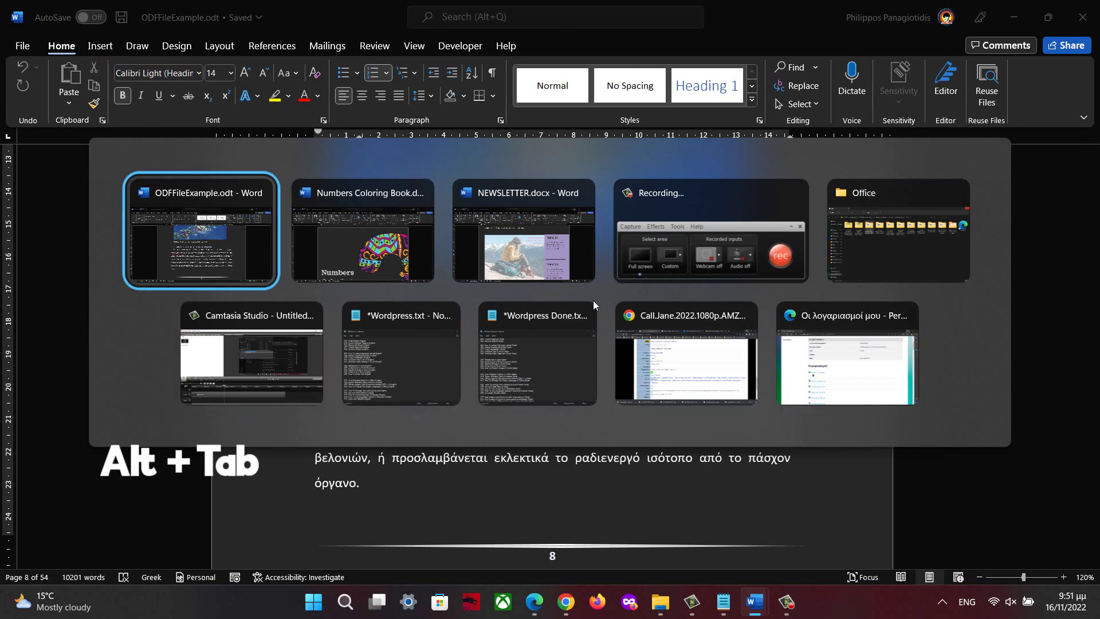
key("alt+Tab")
key("alt+Tab")
key("alt+Tab")
key("alt+Tab")
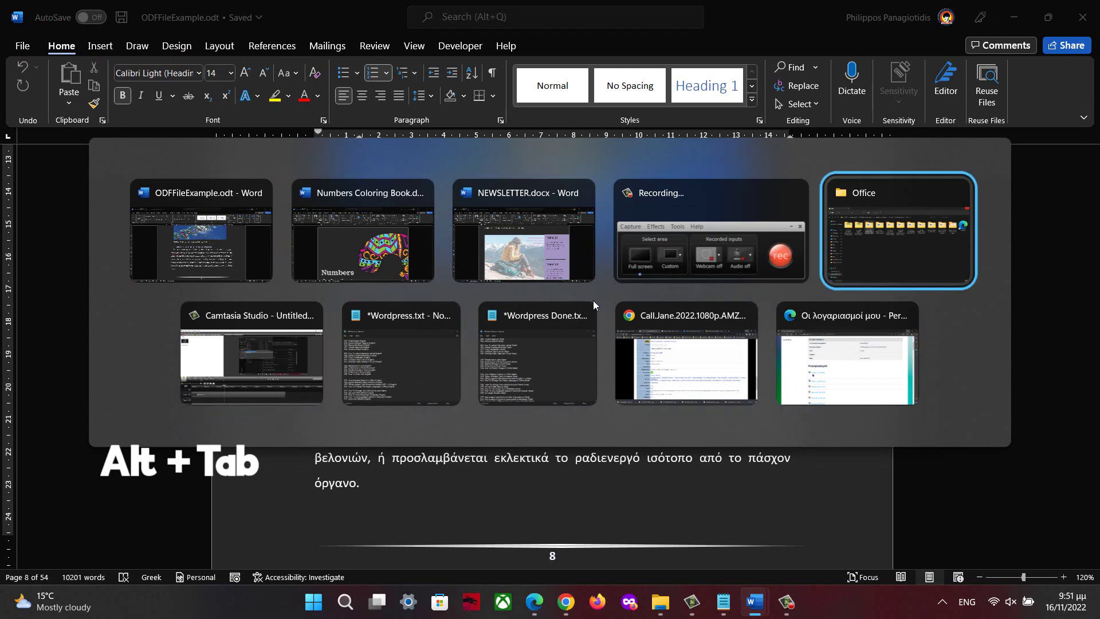
key("alt+Tab")
key("alt+Tab")
key("alt+Tab")
key("alt+Tab")
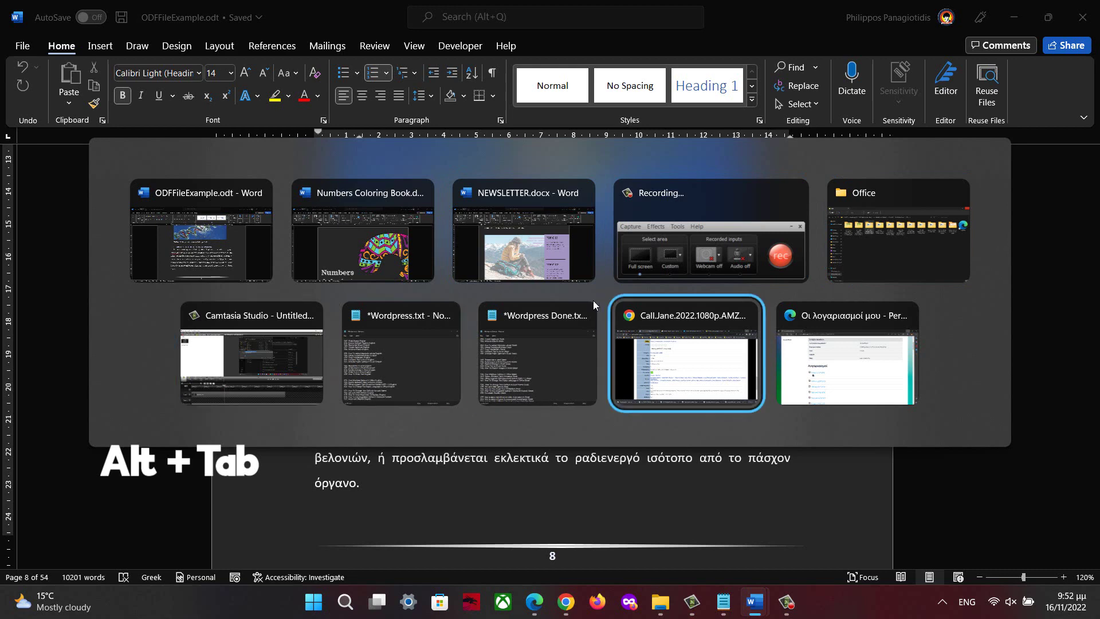
key("alt+Tab")
key("alt+Tab")
key("alt+Tab")
key("alt+Tab")
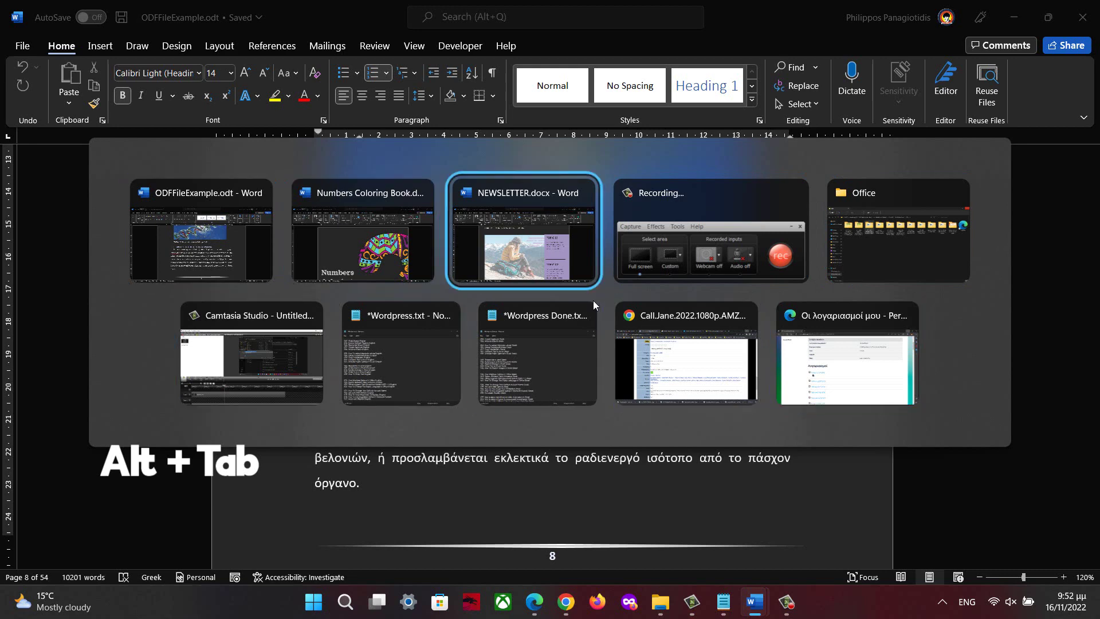
key("alt+Tab")
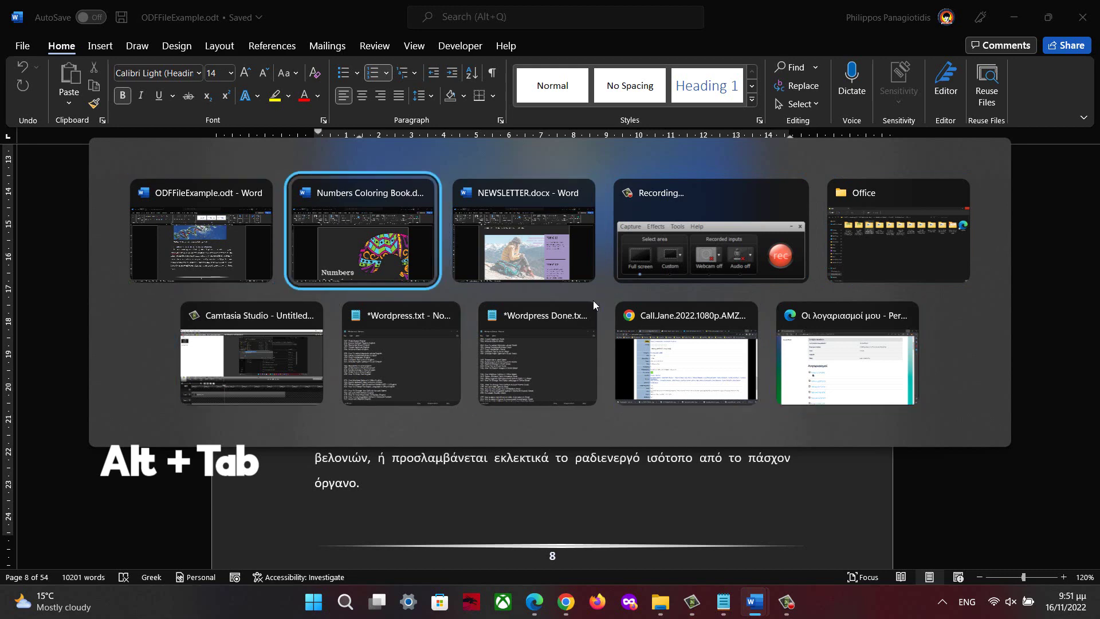
key("alt+Tab")
key("alt+Tab")
key("alt+Tab")
key("alt+Tab")
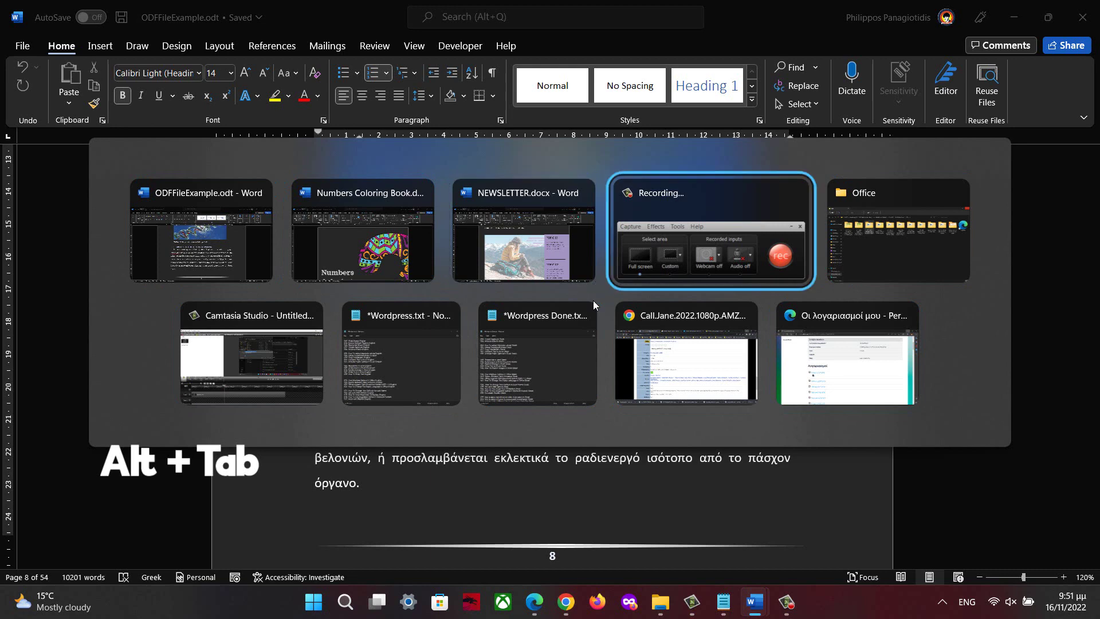
key("alt+Tab")
key("alt+Tab")
key("alt+Tab")
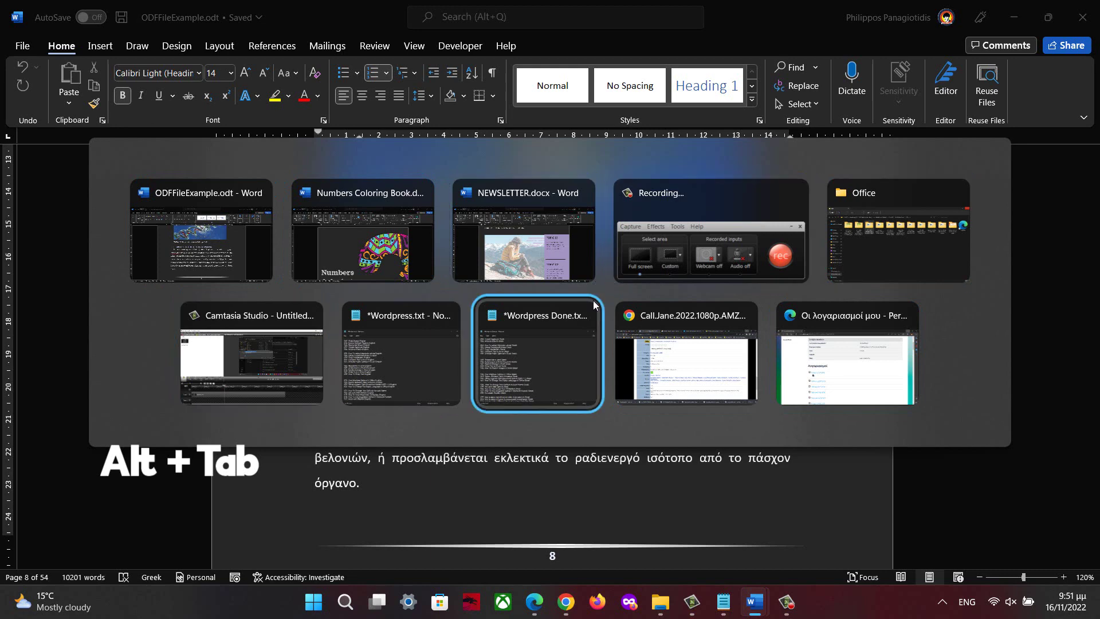
key("alt+Tab")
key("alt+Tab")
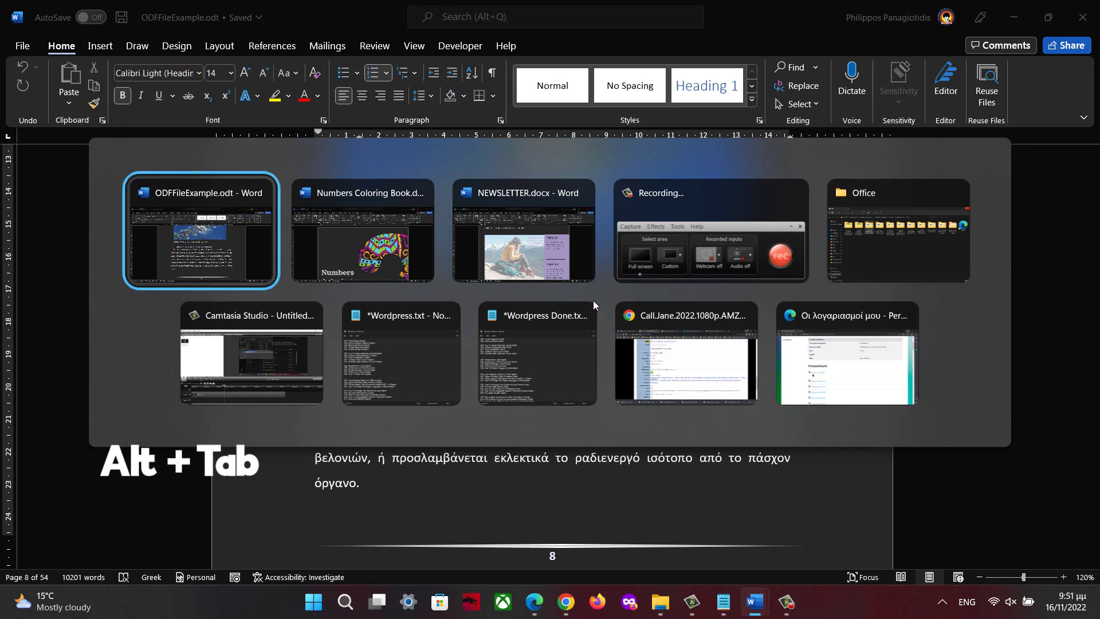
key("alt+Tab")
key("alt+Tab")
key("alt+Tab")
key("alt+Tab")
key("alt+Tab")
key("alt+Tab")
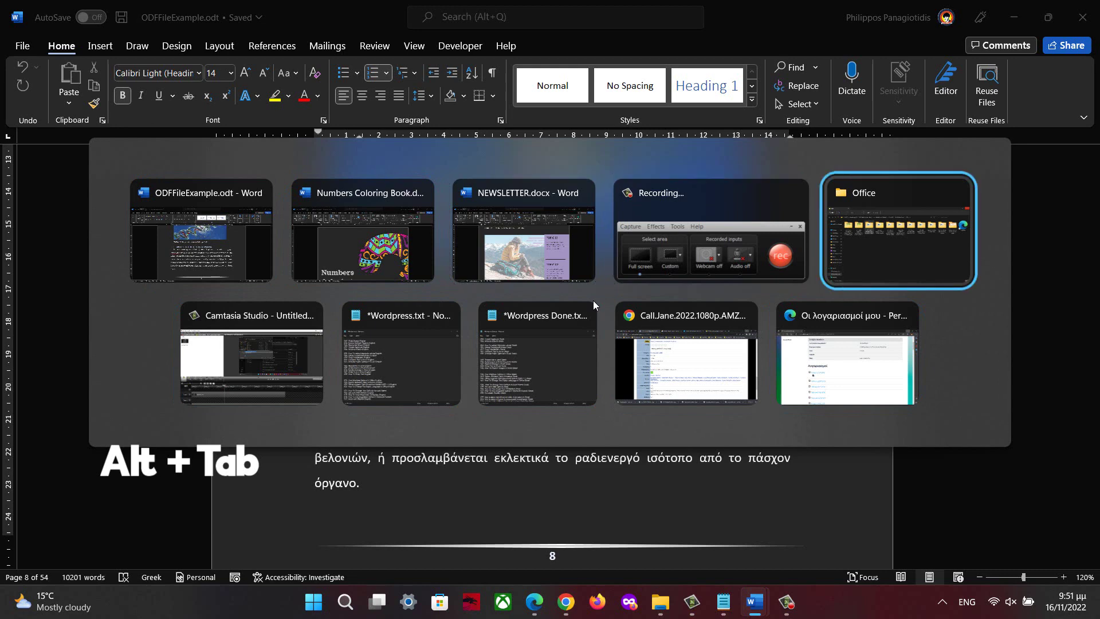
key("alt+Tab")
key("alt+Tab")
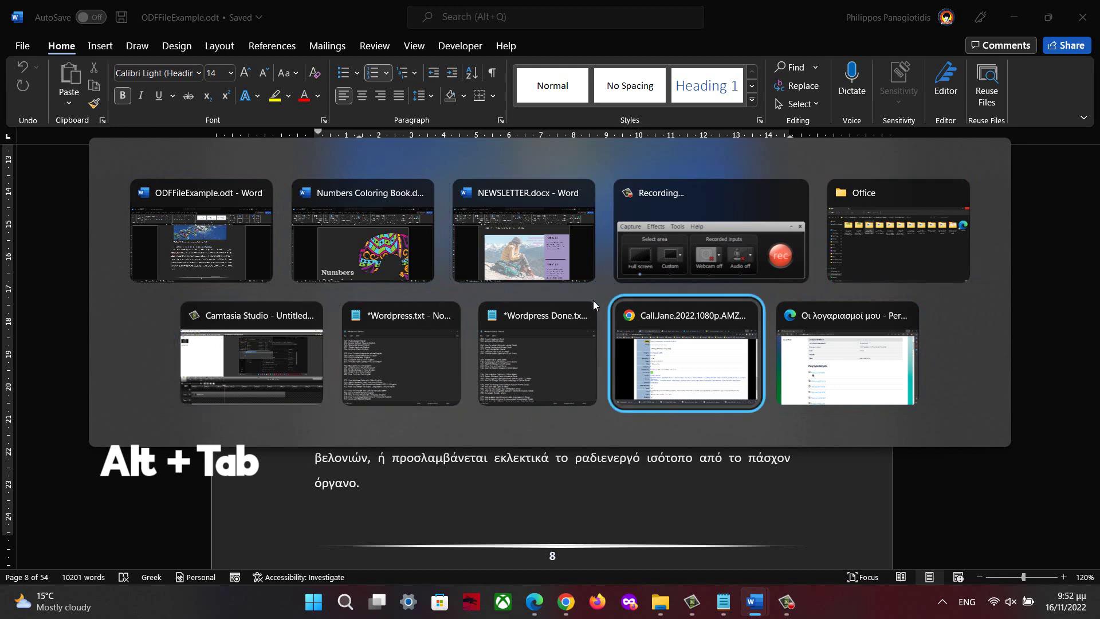
key("alt+Tab")
key("alt+Tab")
key("alt+Tab")
key("alt+Tab")
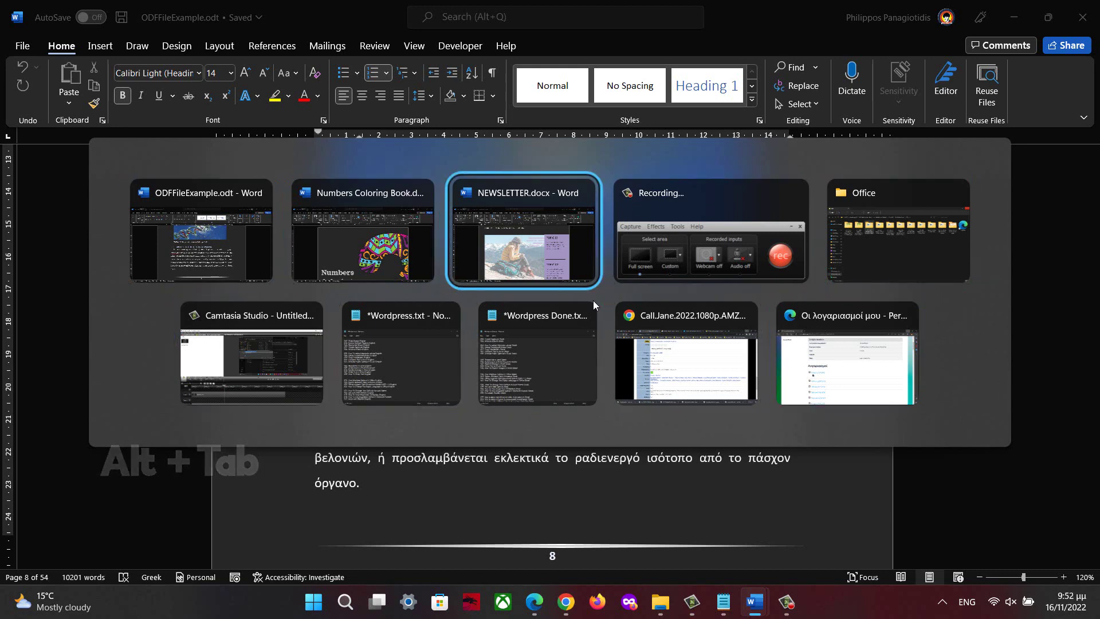